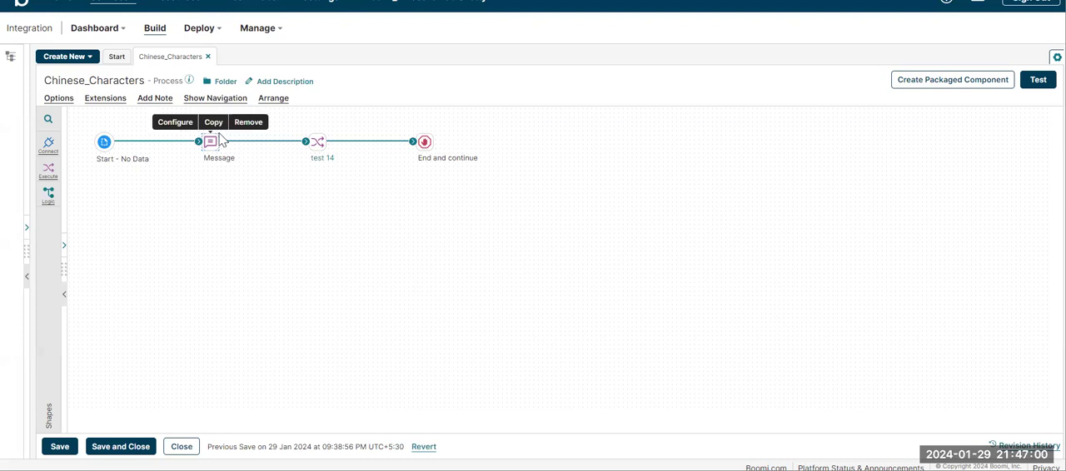
Step: Review the Message shape's text and the field mapping in the test 14 map of the Chinese_Characters process
click(214, 145)
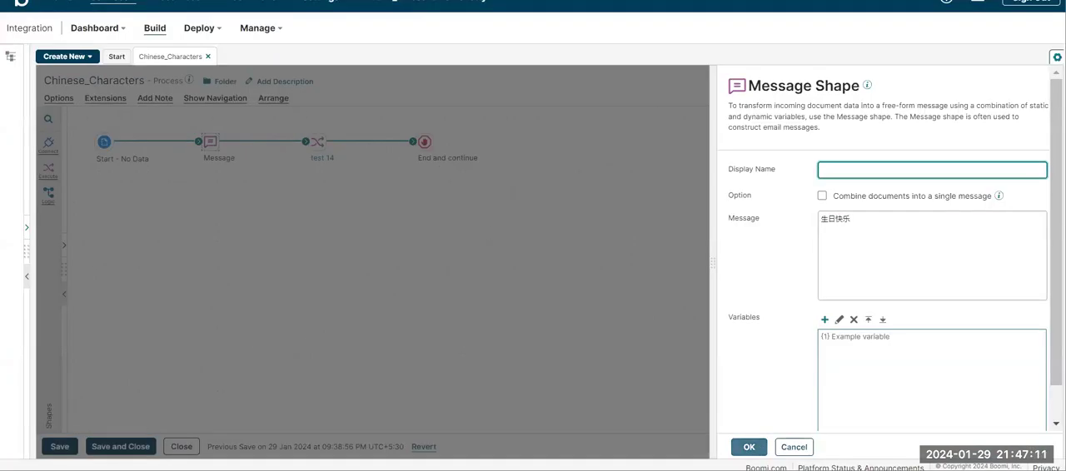
click(749, 447)
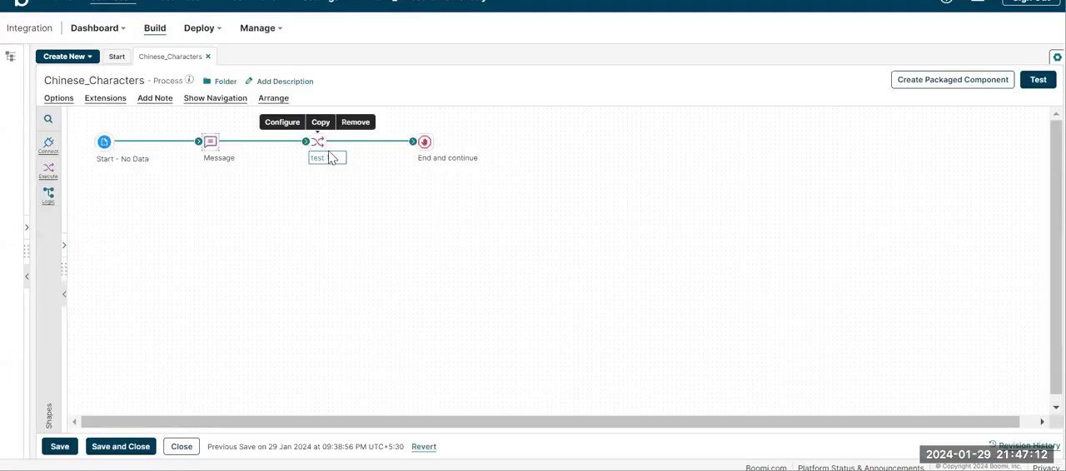
click(325, 158)
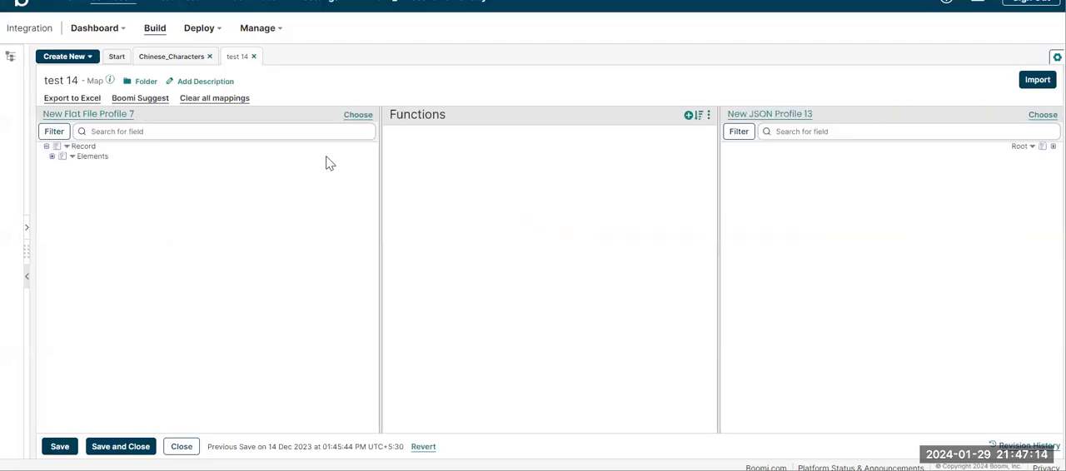
click(52, 157)
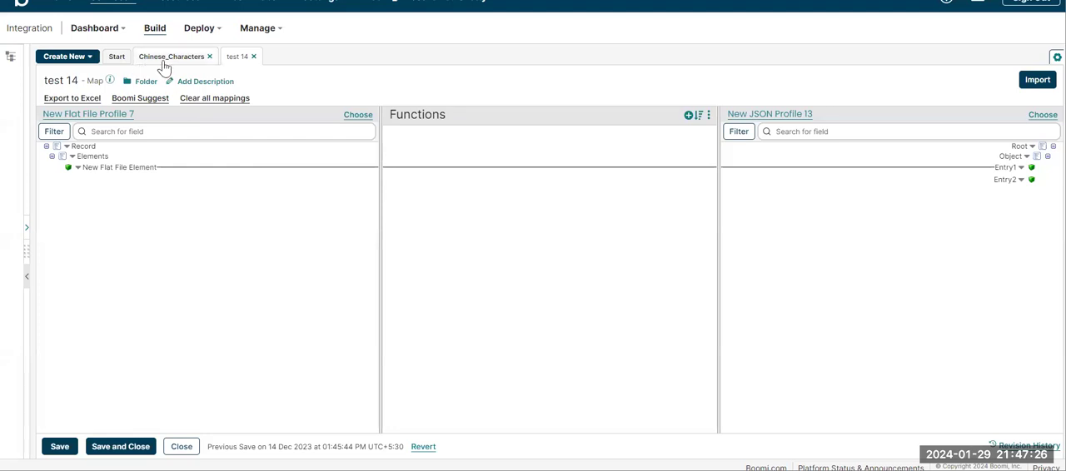
click(165, 60)
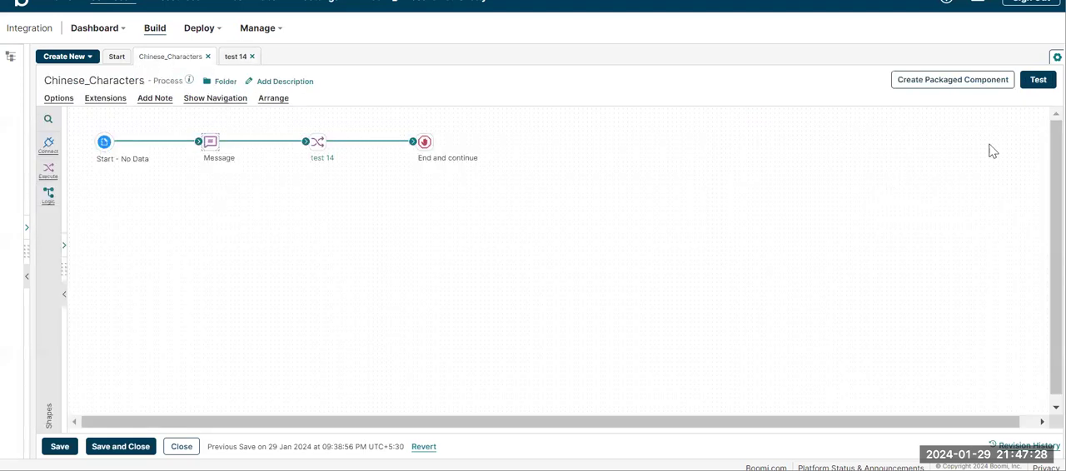
Step: Test the Chinese_Characters process on sep2022atomlatest and inspect the source document at the End and continue shape
click(1038, 79)
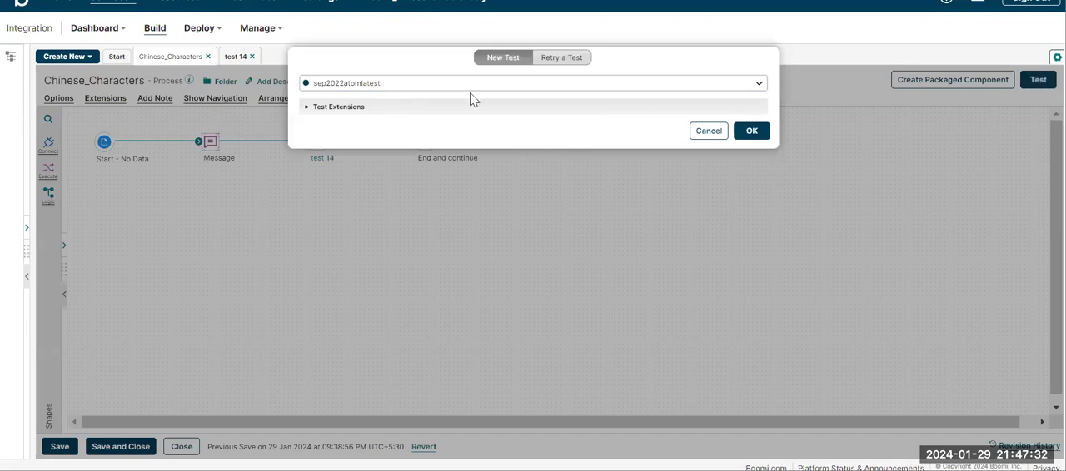
click(751, 130)
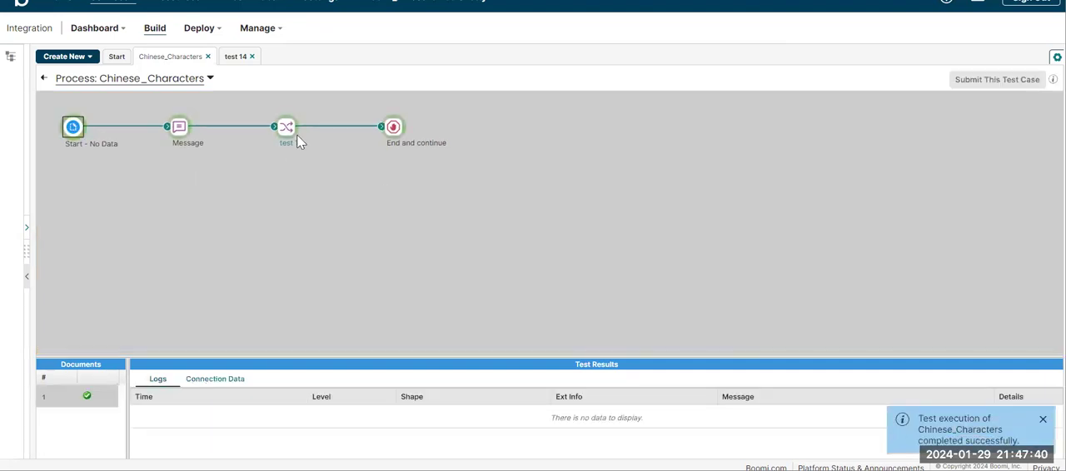
click(284, 132)
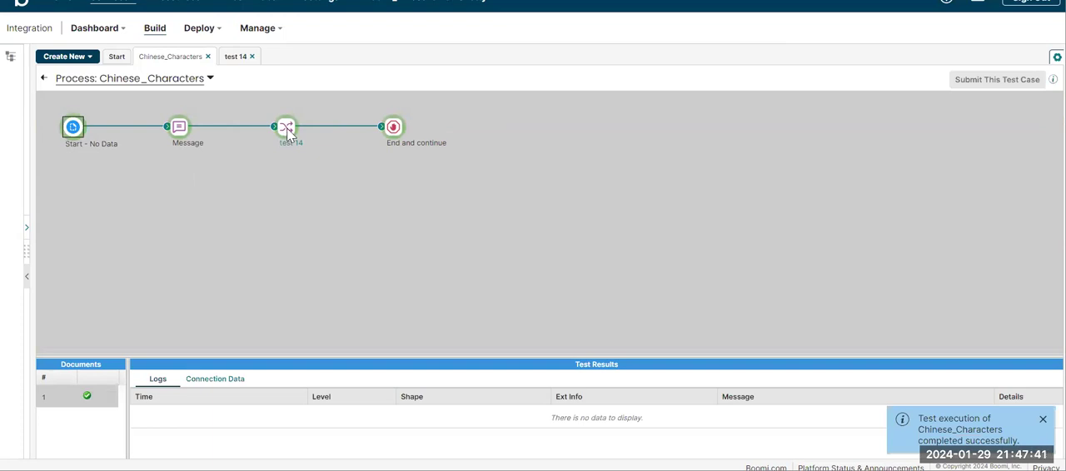
click(393, 131)
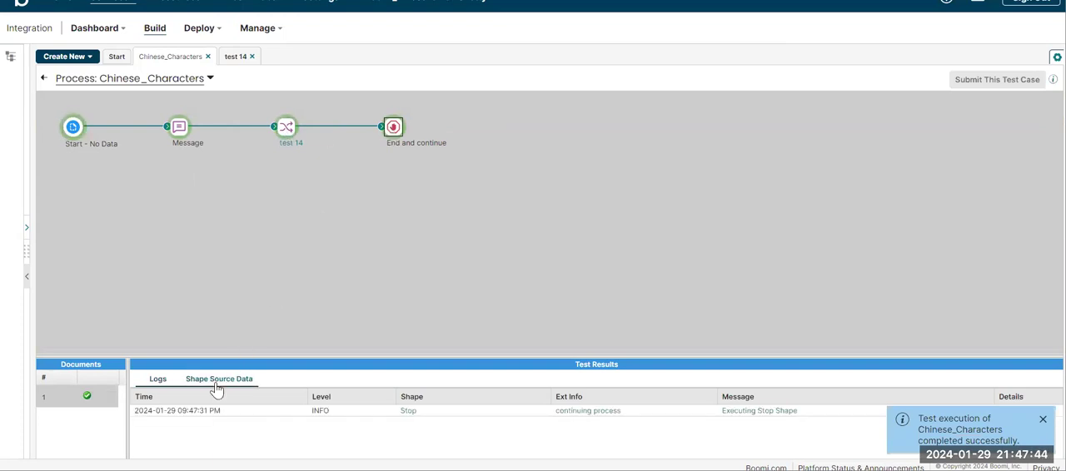
click(218, 380)
click(139, 415)
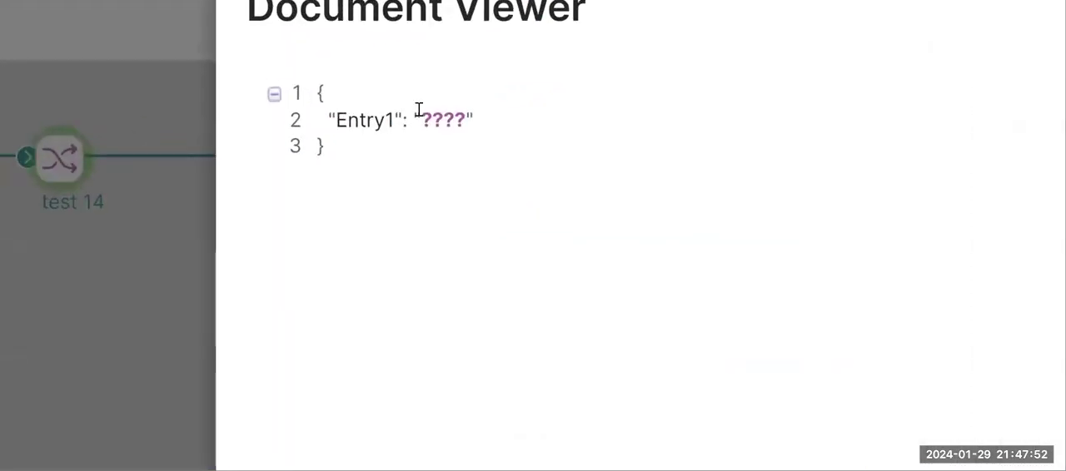
drag(423, 121, 506, 119)
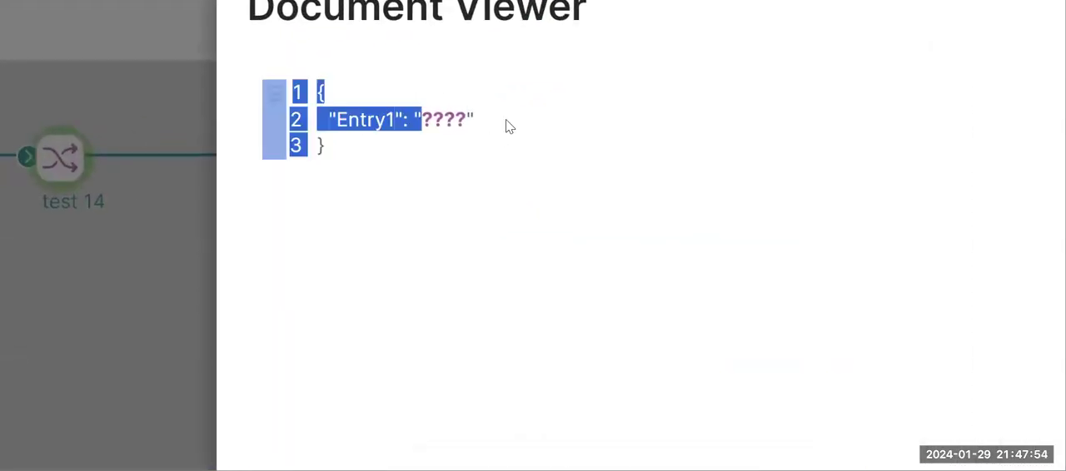
click(506, 120)
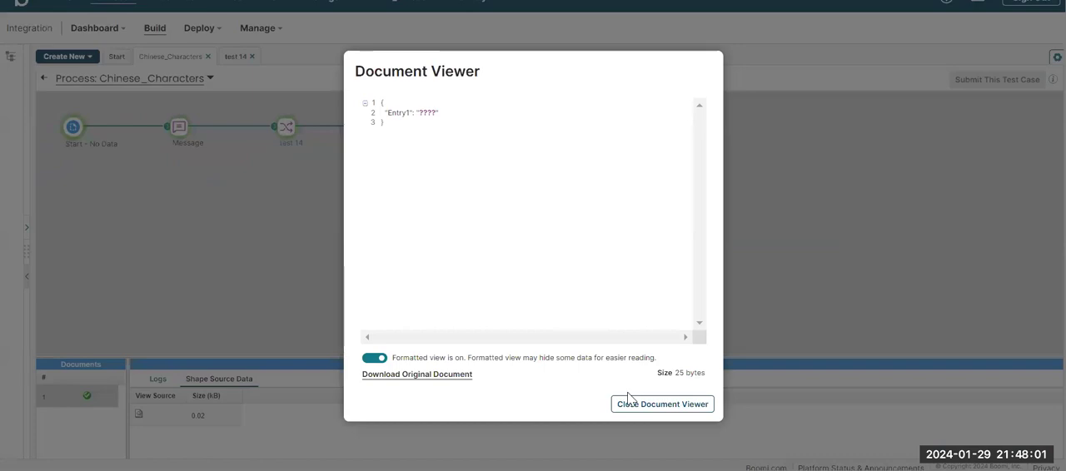
click(630, 403)
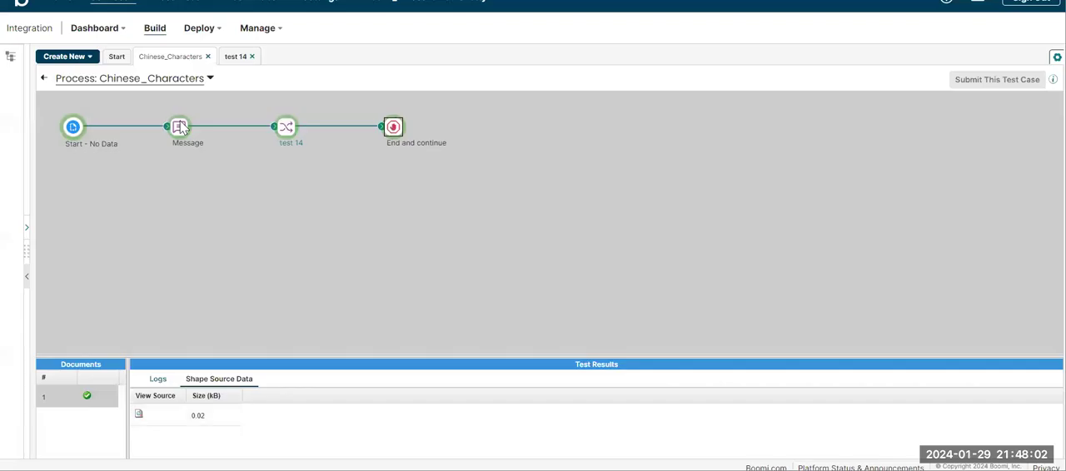
Step: Inspect the source document entering the test 14 map shape, and return to the process design view
click(288, 125)
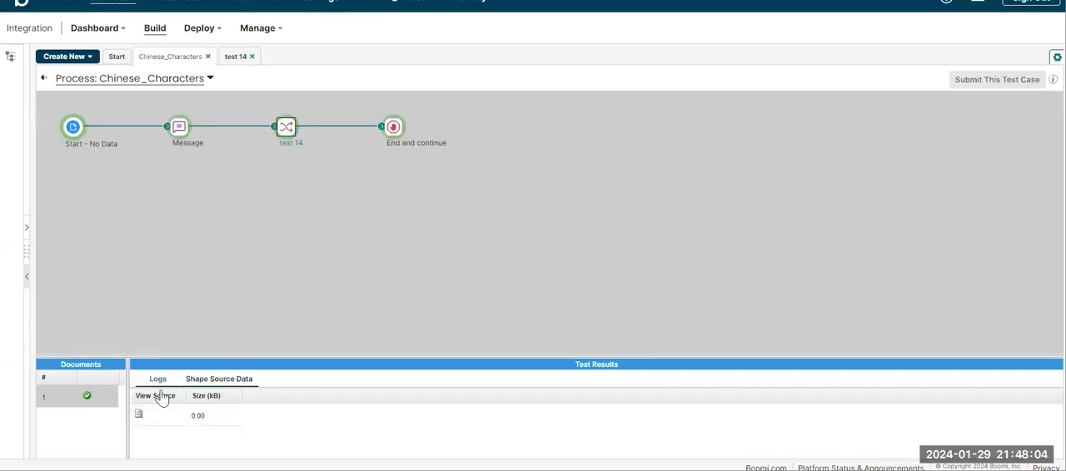
click(139, 415)
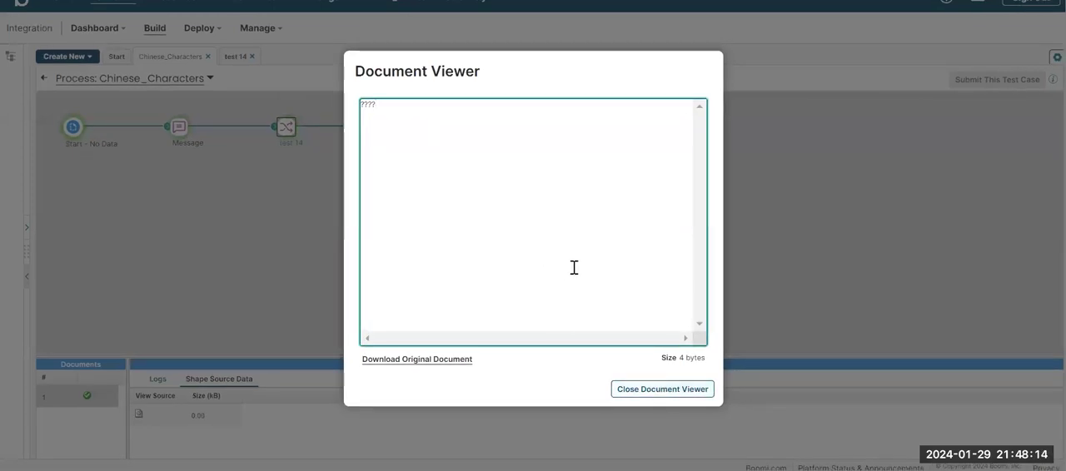
click(646, 391)
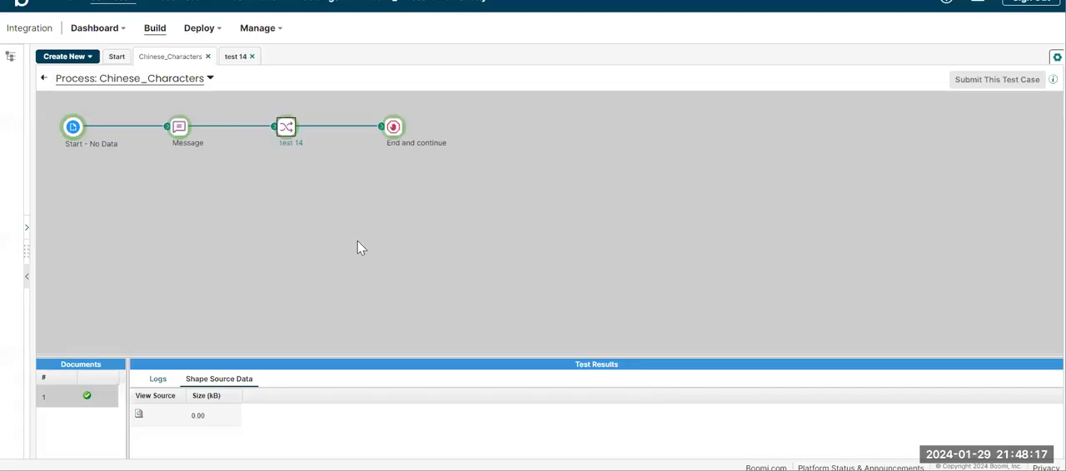
click(44, 79)
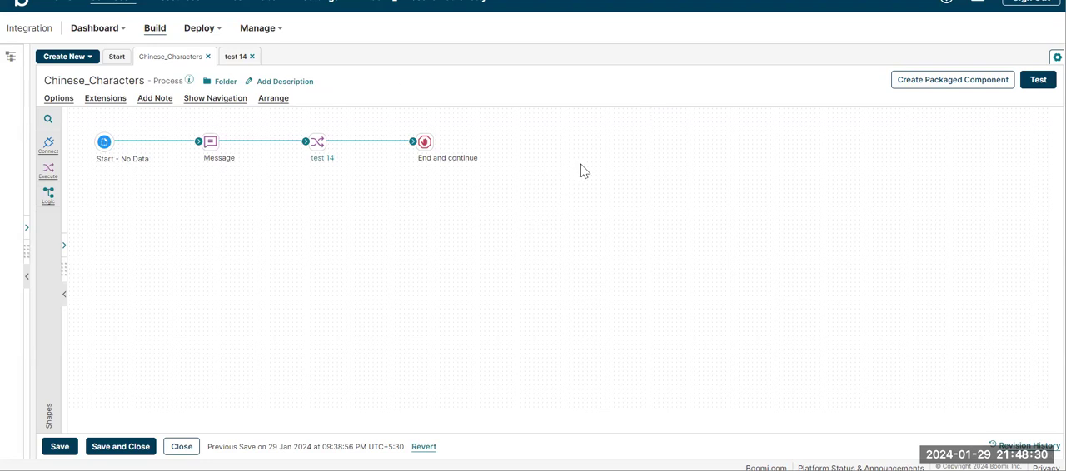
Step: Examine the default character encoding in the startup properties of the sep2022atomlatest Atom
key(ctrl+Tab)
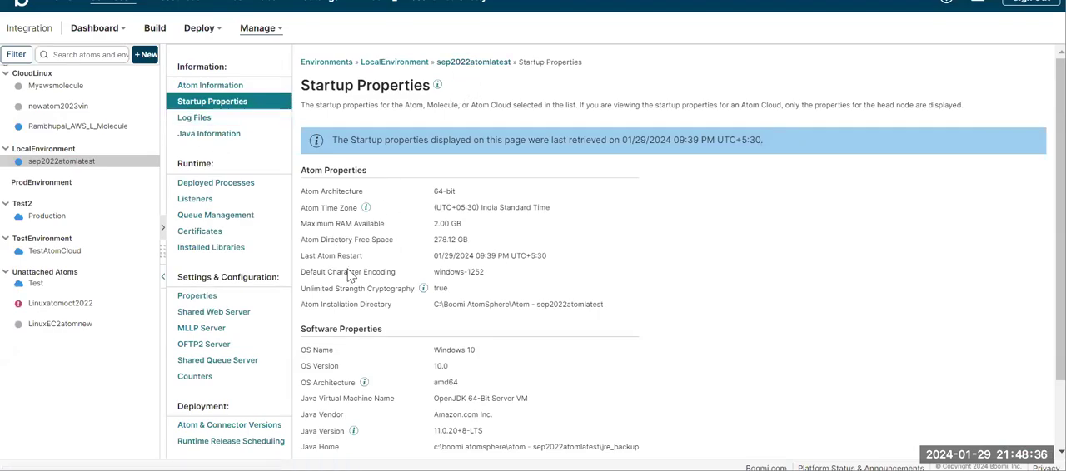
drag(335, 278, 379, 278)
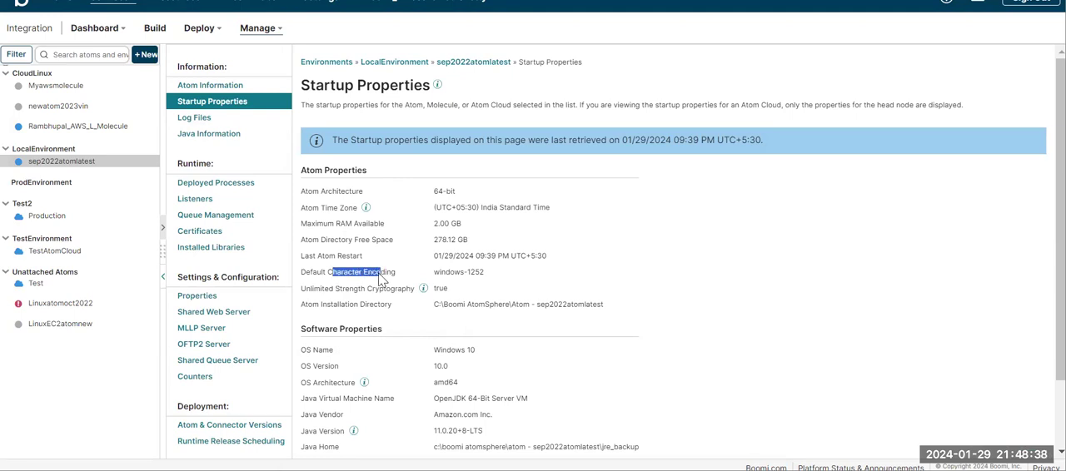
click(379, 274)
drag(437, 272, 514, 275)
click(513, 275)
drag(439, 274, 507, 278)
click(506, 277)
scroll(454, 287, down, 1)
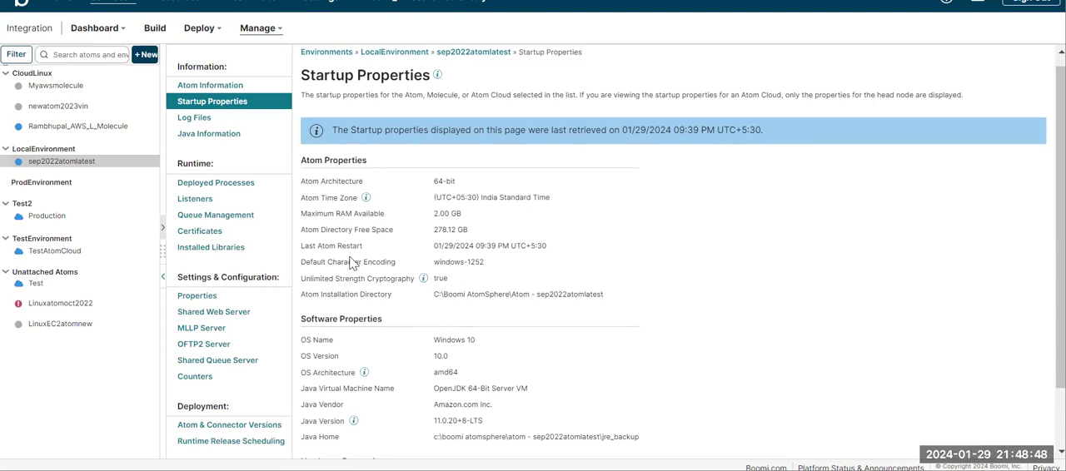
Step: Set the sep2022atomlatest Atom's file encoding to utf-8, save the properties and restart the Atom immediately
click(200, 296)
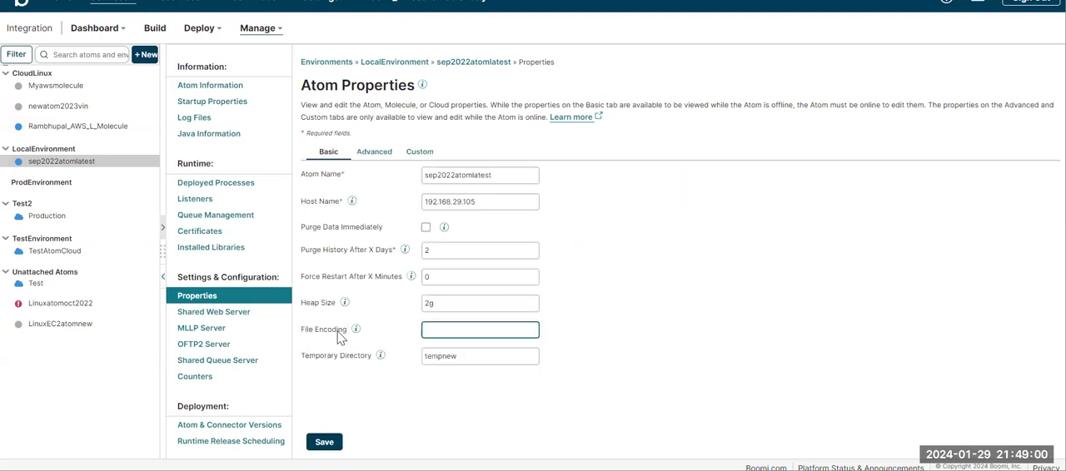
click(430, 329)
click(325, 442)
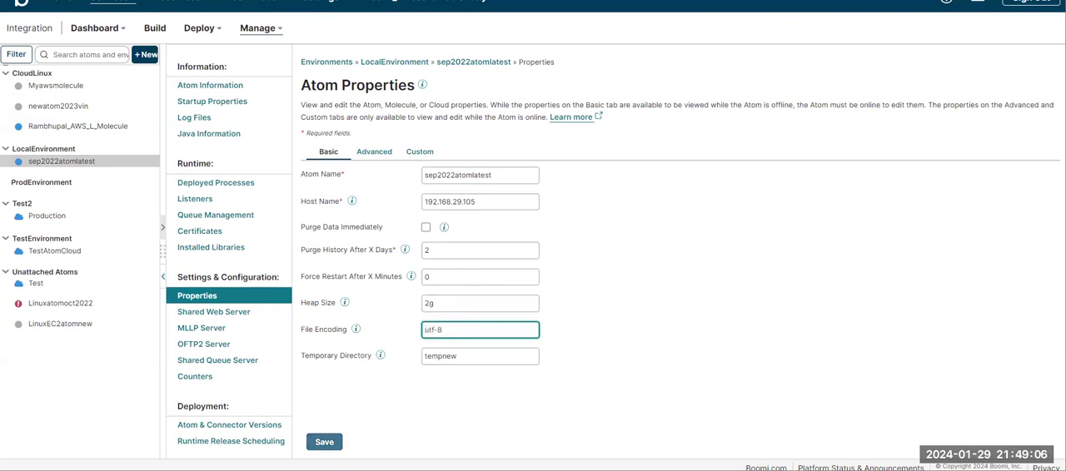
click(324, 442)
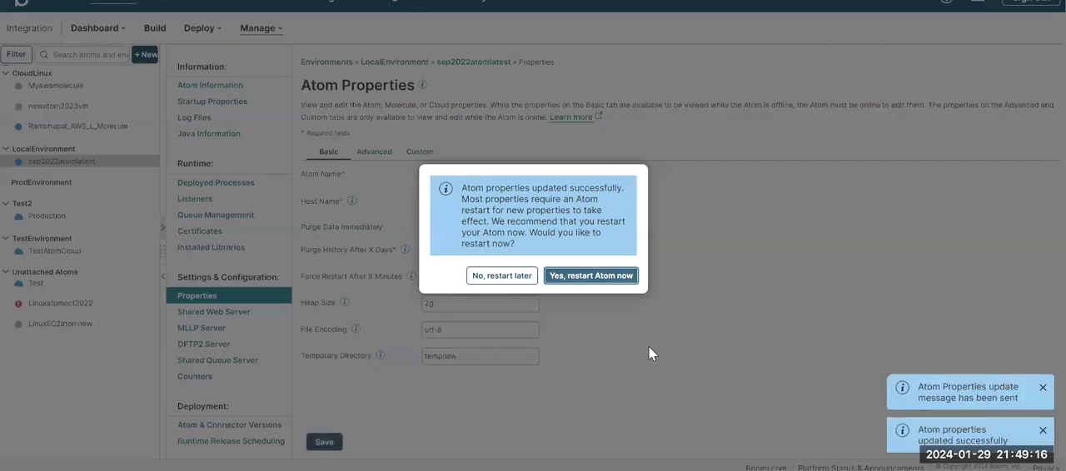
click(623, 277)
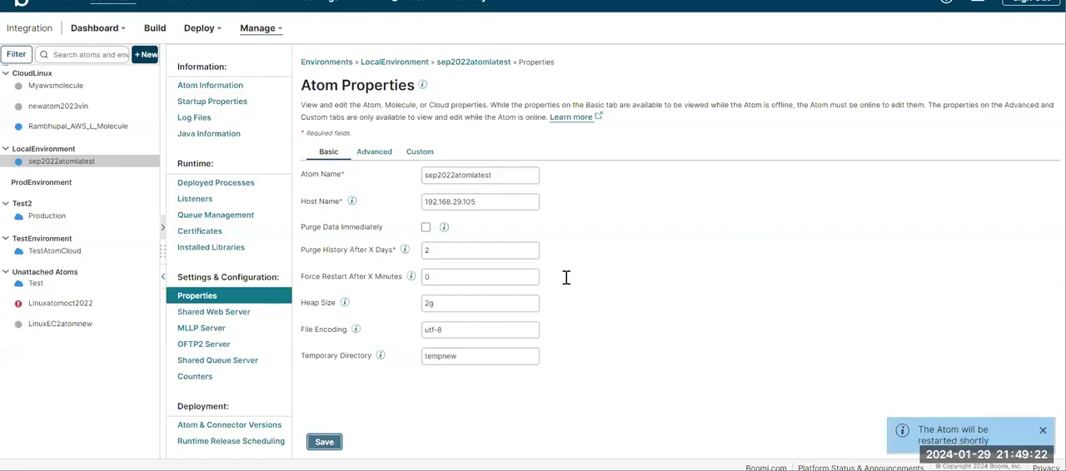
click(449, 330)
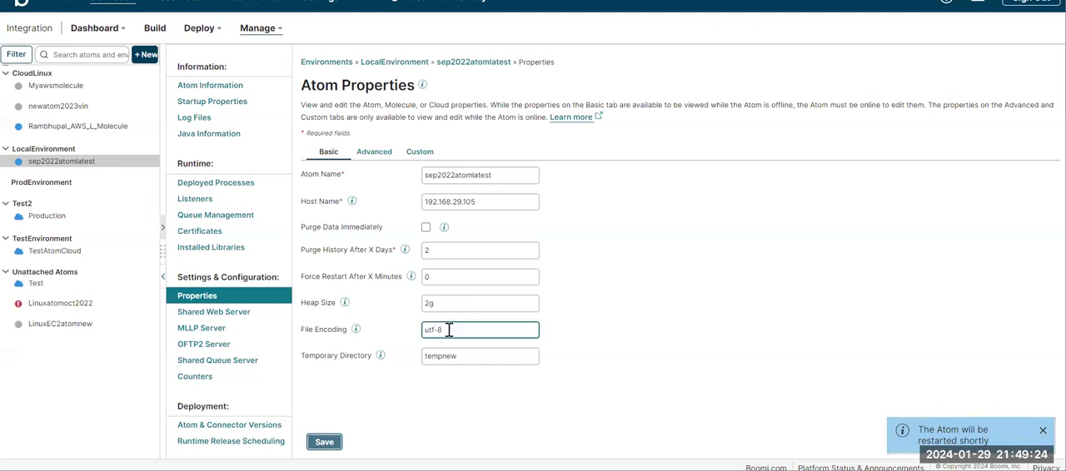
click(561, 224)
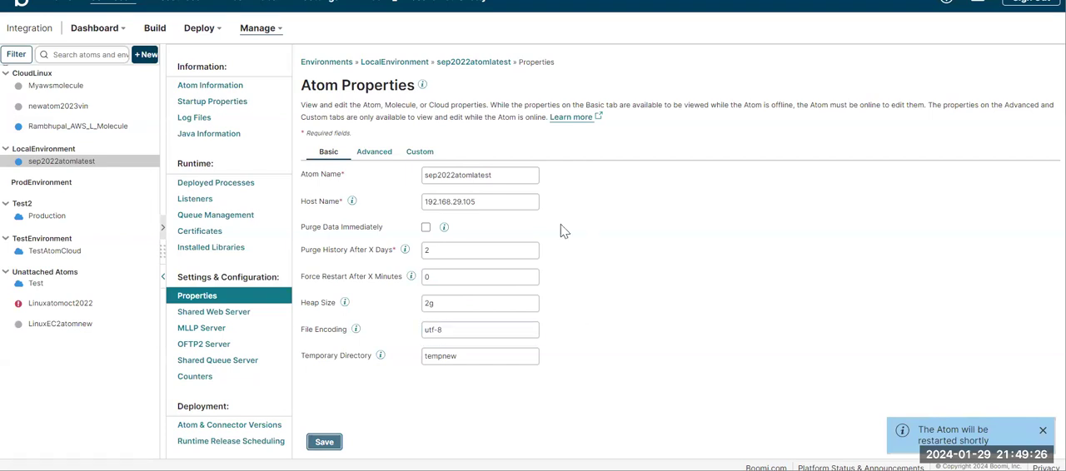
Step: Reload the startup properties of sep2022atomlatest to check its default character encoding after the restart
click(216, 104)
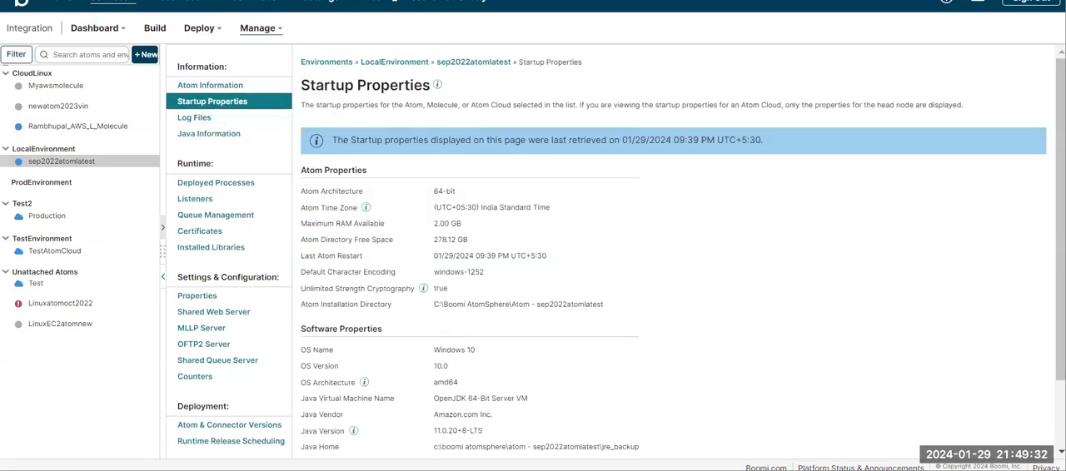
click(257, 27)
click(213, 89)
click(227, 103)
scroll(375, 170, down, 1)
Step: Run the Chinese_Characters process test again on sep2022atomlatest and open the source document at the End and continue shape
key(ctrl+Tab)
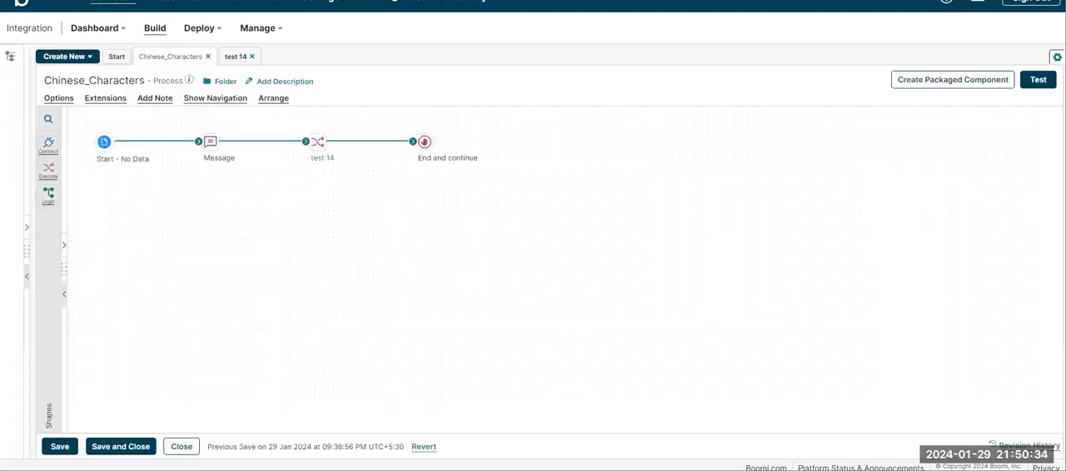
click(1039, 82)
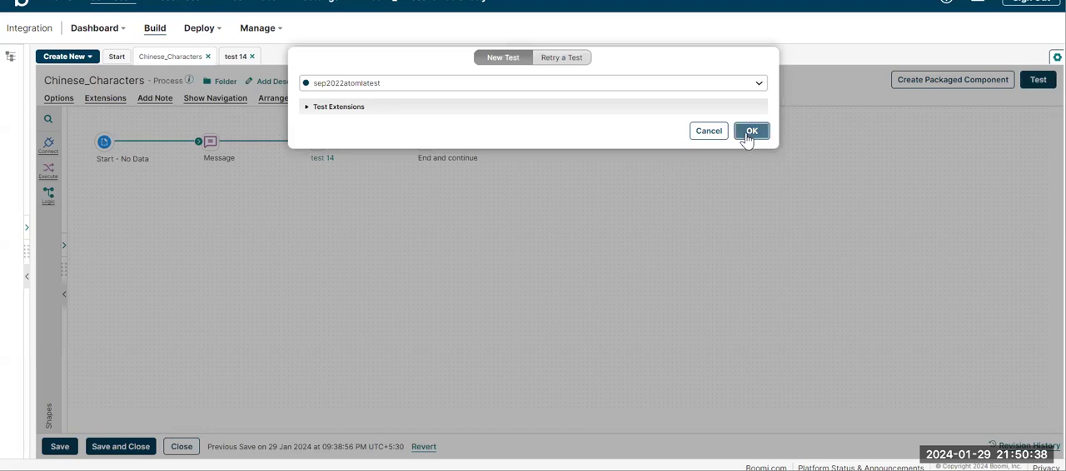
click(746, 136)
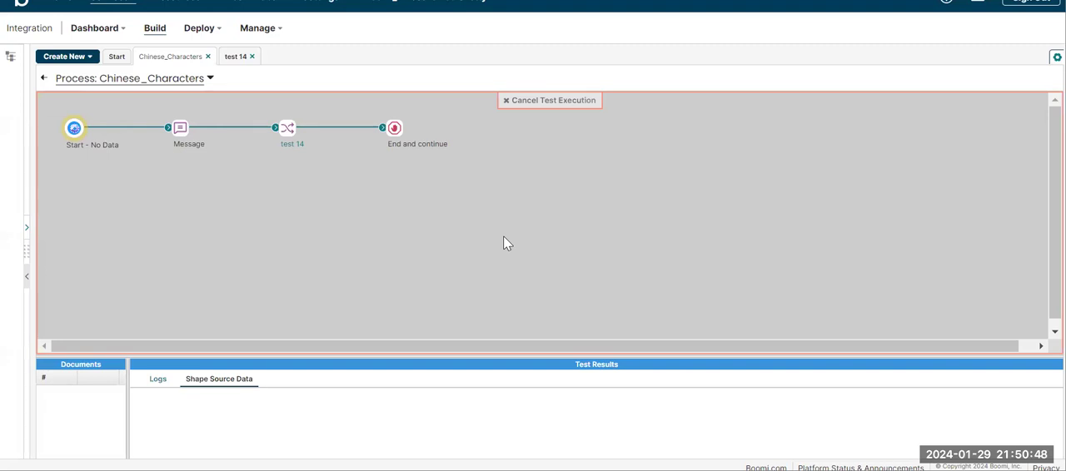
click(395, 126)
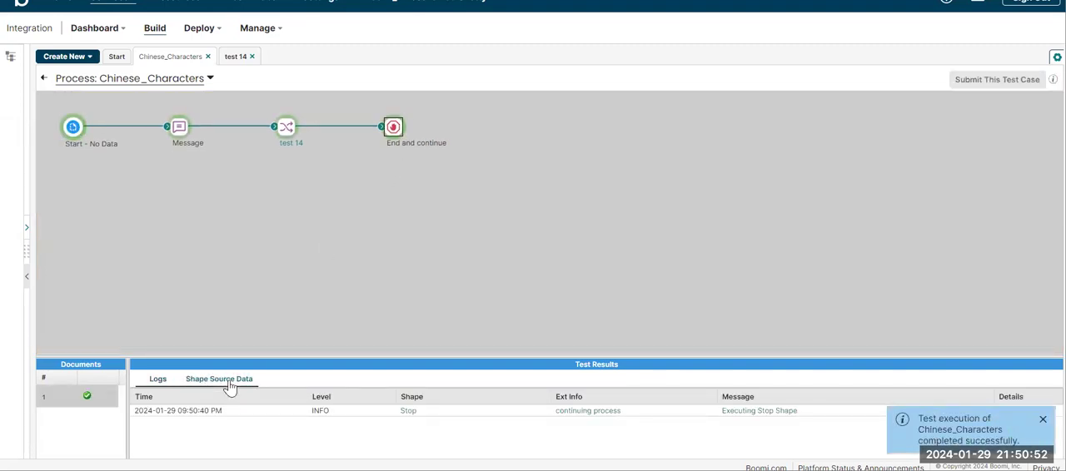
click(139, 415)
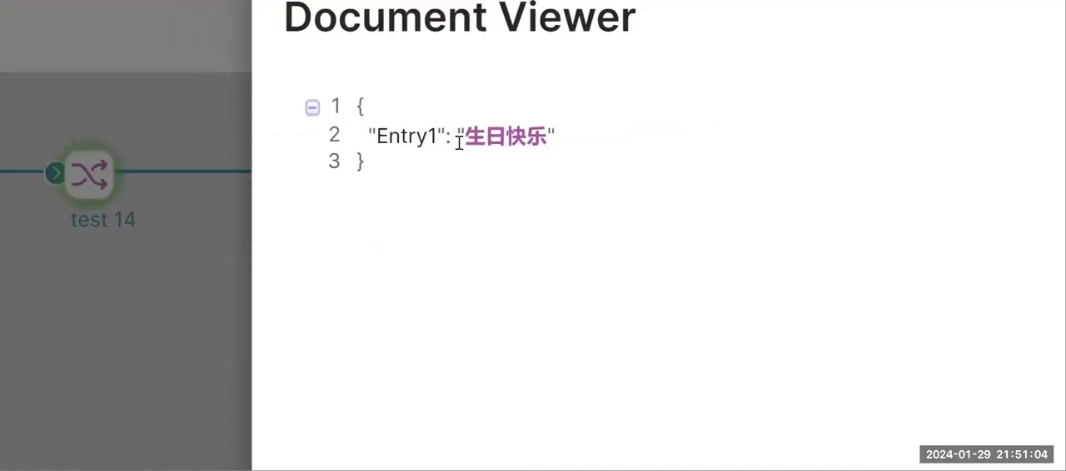
Step: Copy the Entry1 value 生日快乐 from the document and translate it from Chinese to English in Google
drag(476, 135, 547, 138)
key(ctrl+c)
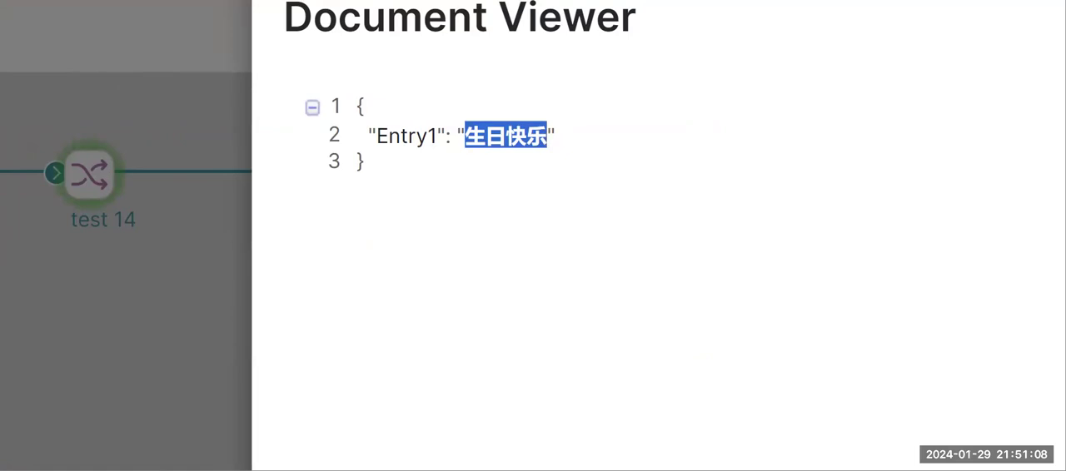
key(ctrl+Tab)
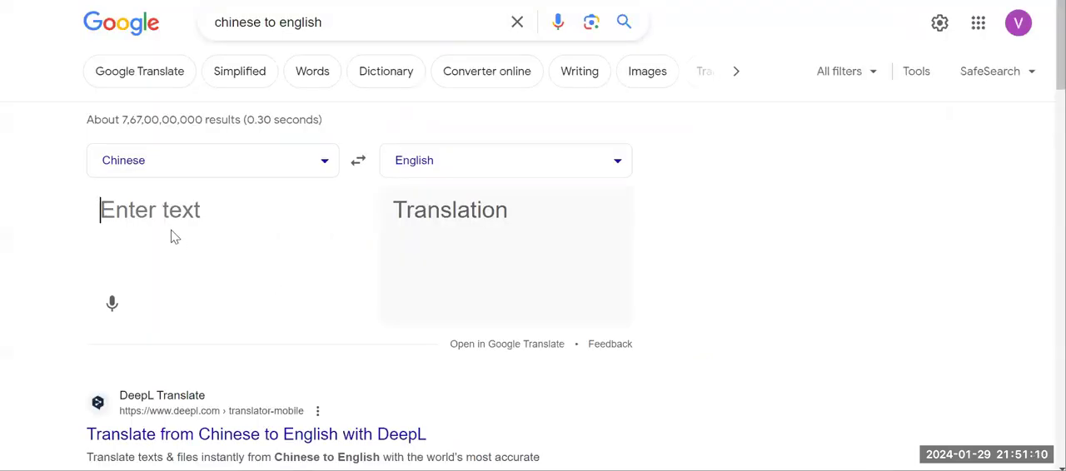
key(ctrl+v)
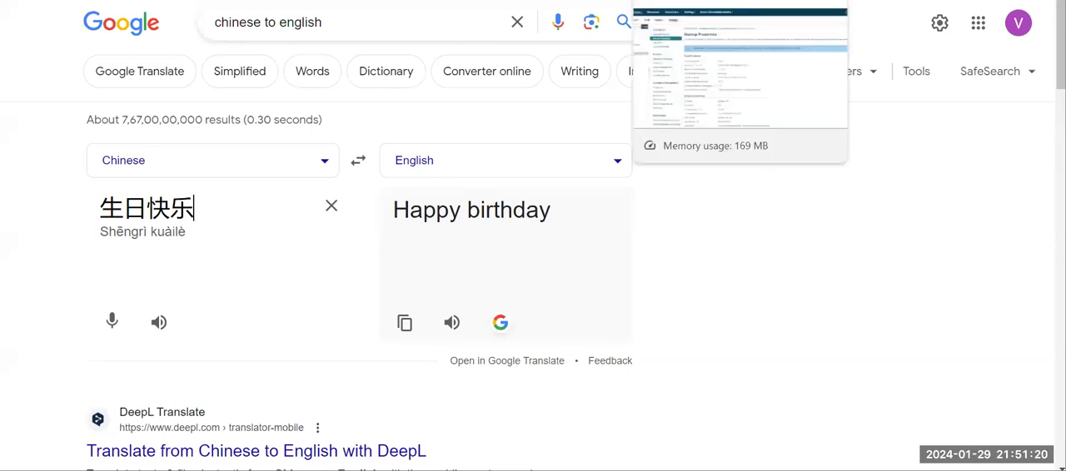
Step: Return to the Boomi test run, close the document viewer and enlarge the test results area
click(683, 1)
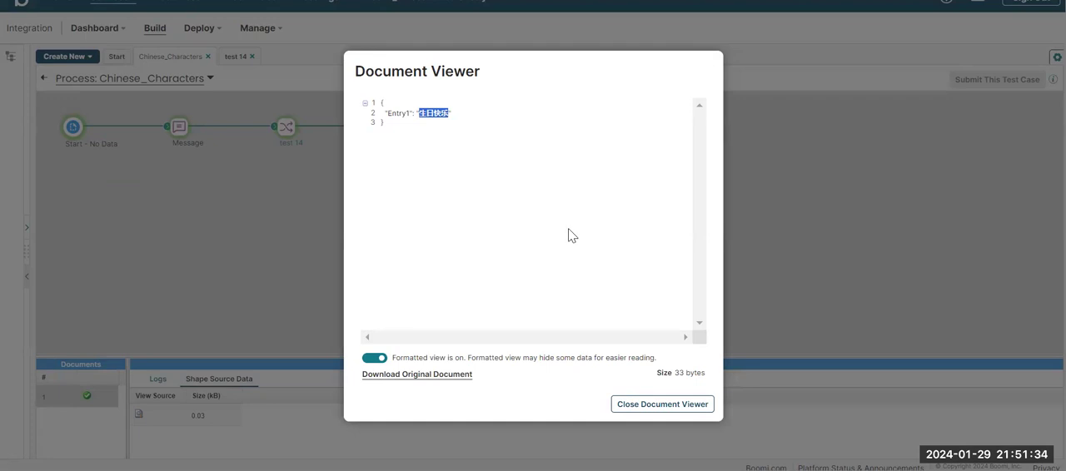
click(623, 405)
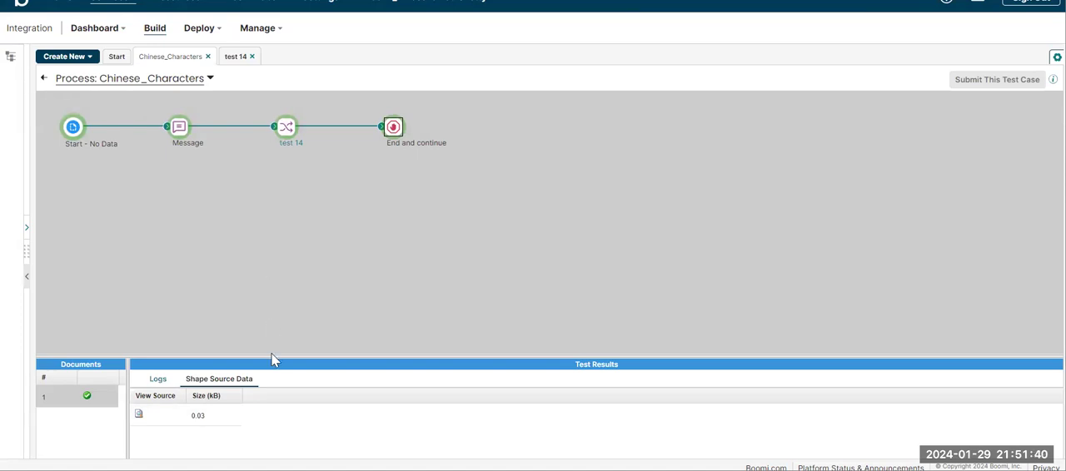
drag(269, 353, 269, 272)
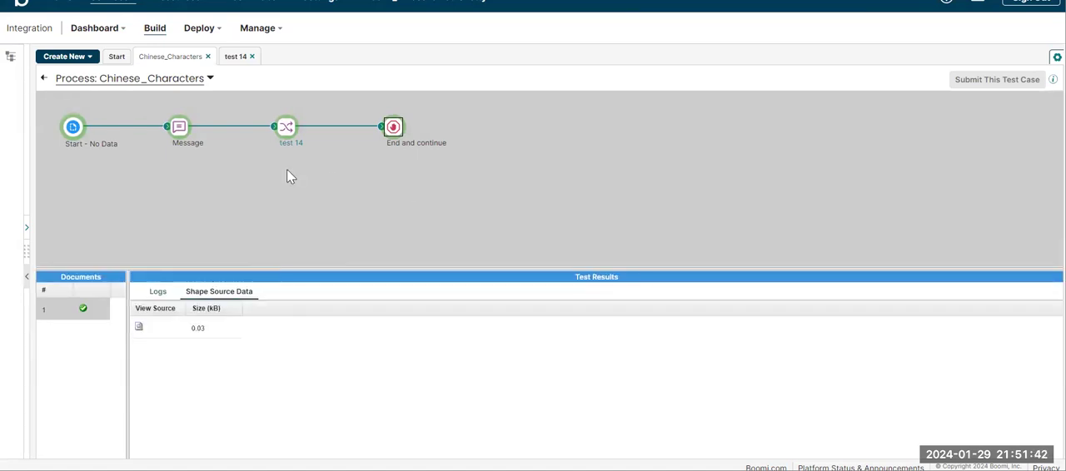